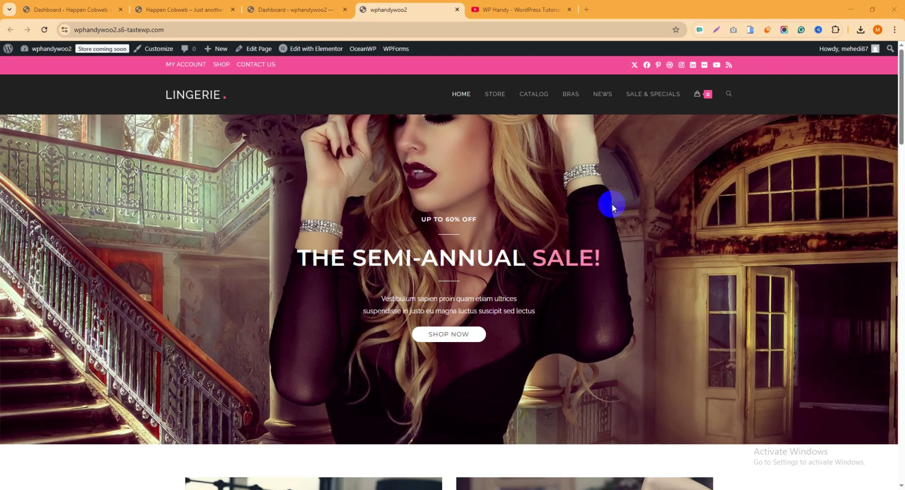
Look through the WP Handy channel's playlists on YouTube and close that page
click(516, 9)
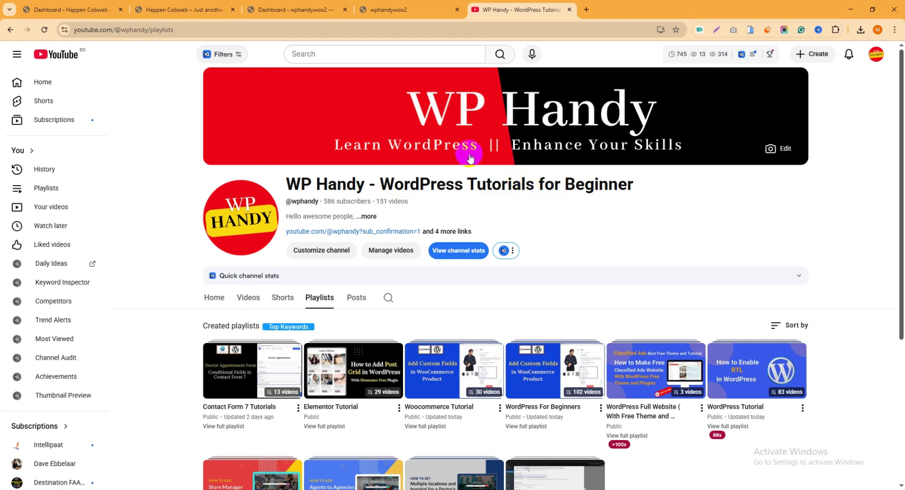
scroll(363, 198, down, 2)
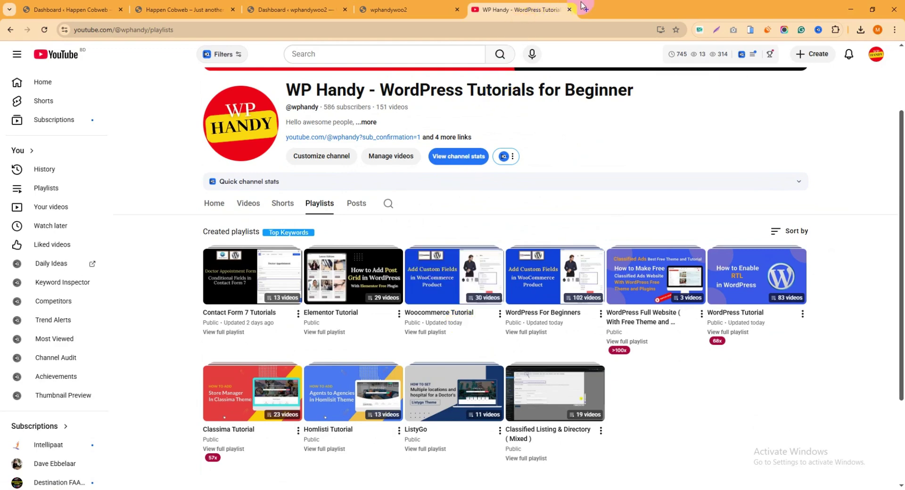
click(570, 10)
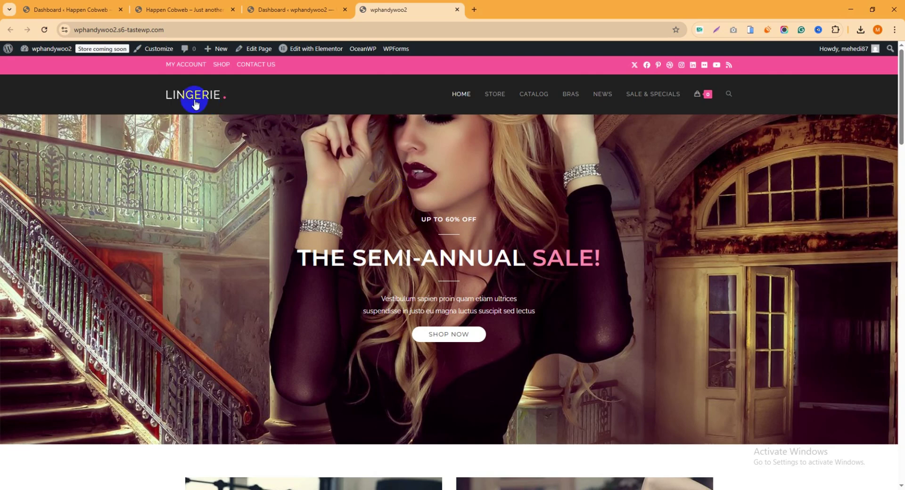
Review the source store's home page at wphandywoo2.s6-tastewp.com down to its New Arrival products
click(189, 30)
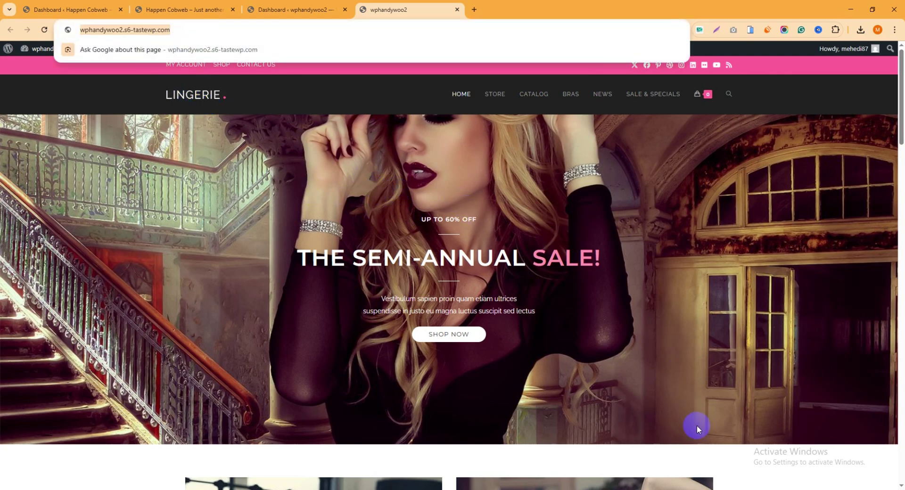
click(704, 440)
scroll(602, 282, down, 20)
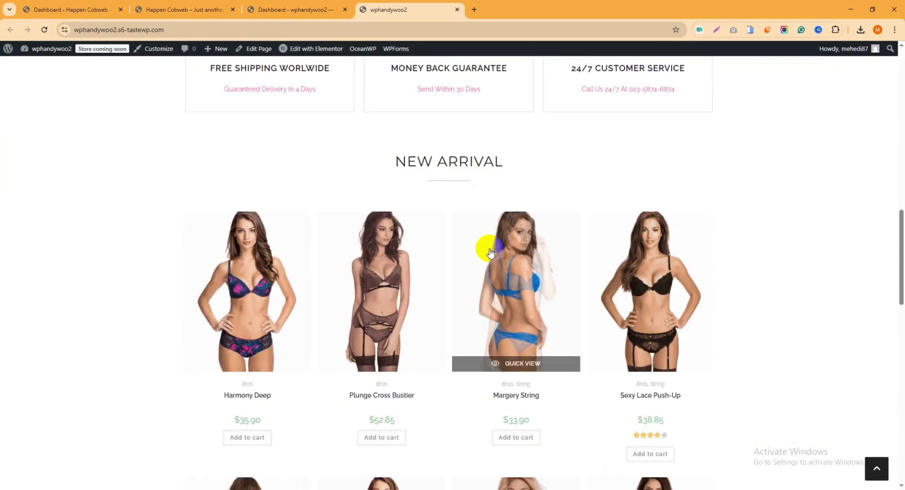
Switch to the Happen Cobweb store and check its Shop Right Sidebar page for products
click(188, 8)
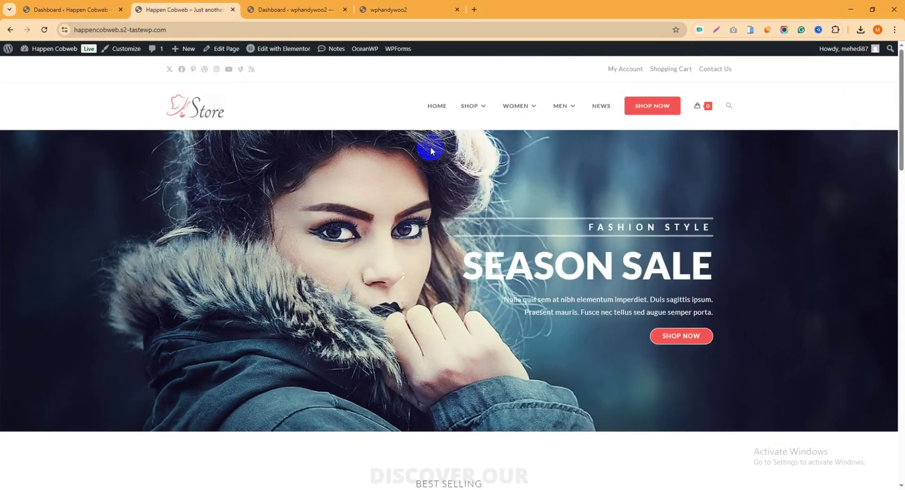
mouse_move(479, 112)
click(474, 142)
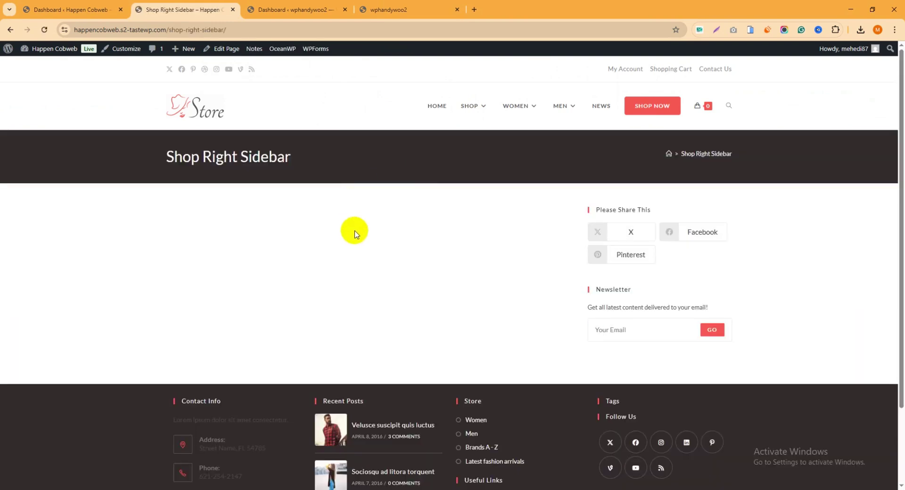
scroll(364, 252, down, 2)
scroll(367, 253, up, 2)
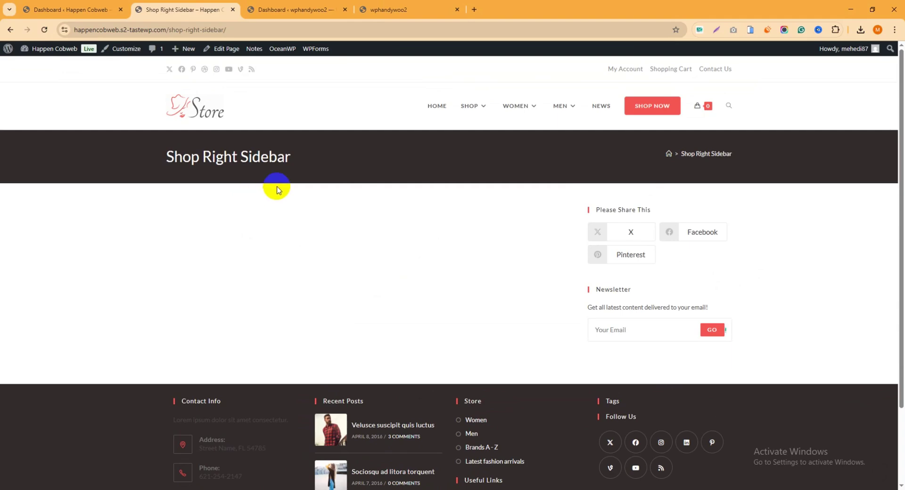
Compare the products on the wphandywoo2 home page with the Happen Cobweb shop page
click(400, 10)
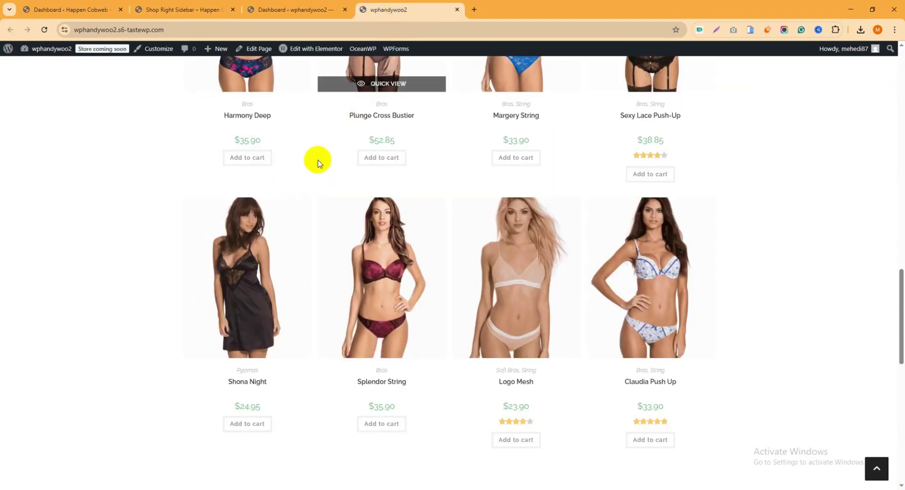
scroll(409, 147, up, 5)
scroll(409, 147, up, 7)
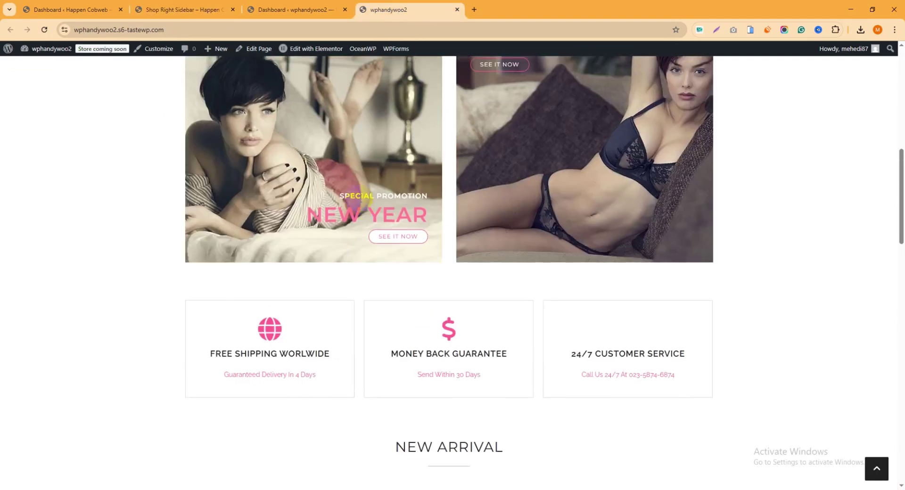
click(184, 9)
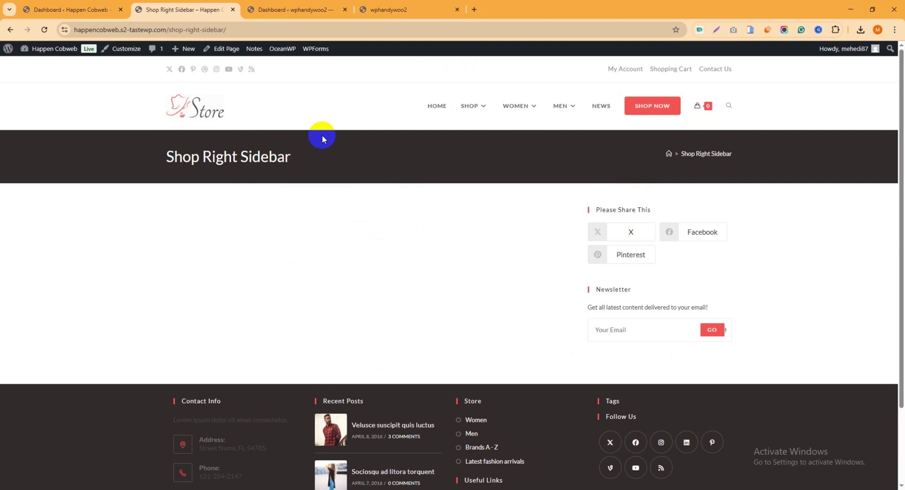
Check the permalink structure in the Permalink Settings of both the wphandywoo2 and Happen Cobweb sites
click(300, 10)
mouse_move(27, 411)
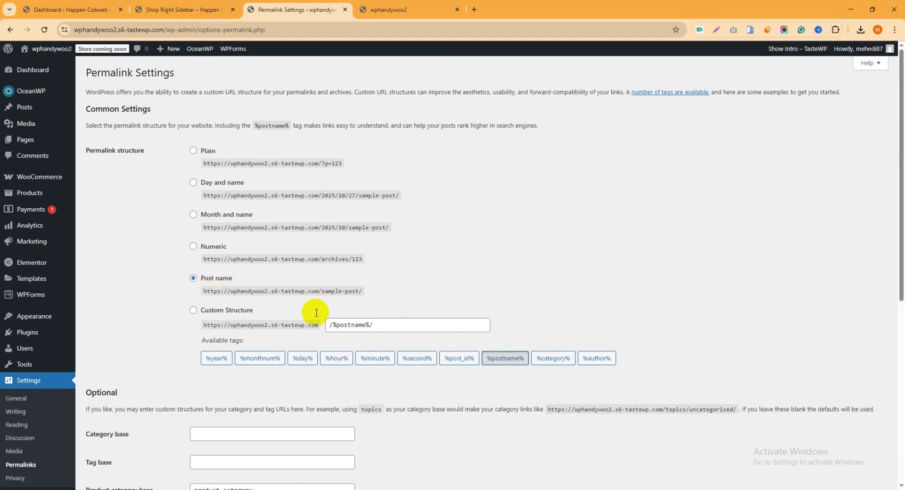
click(89, 10)
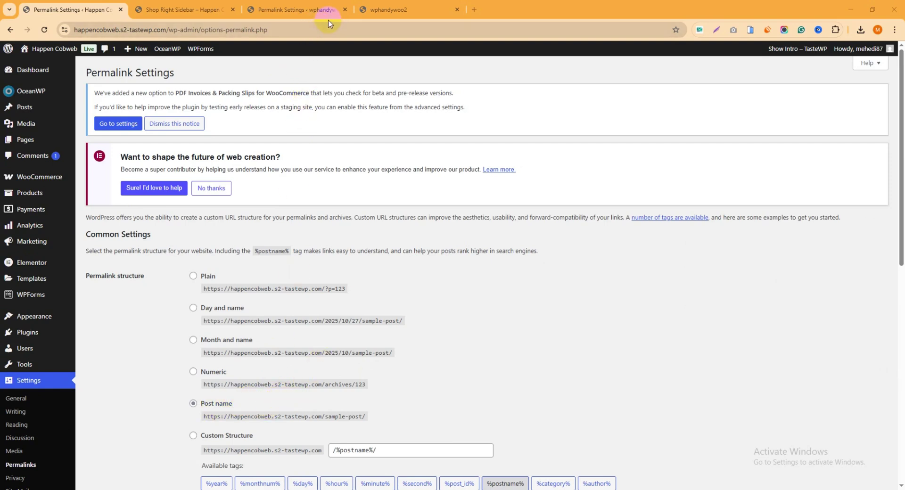
Open the product export tool from the product list in the wphandywoo2 admin
click(406, 10)
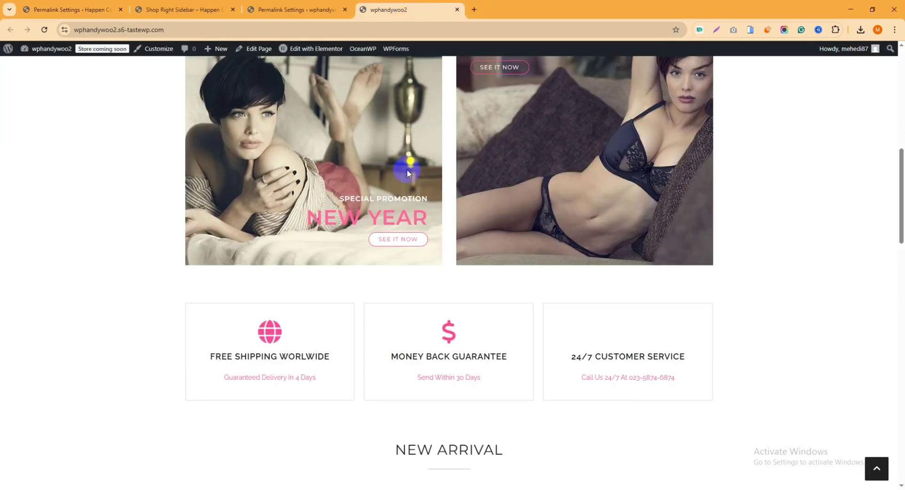
scroll(408, 172, up, 10)
click(308, 10)
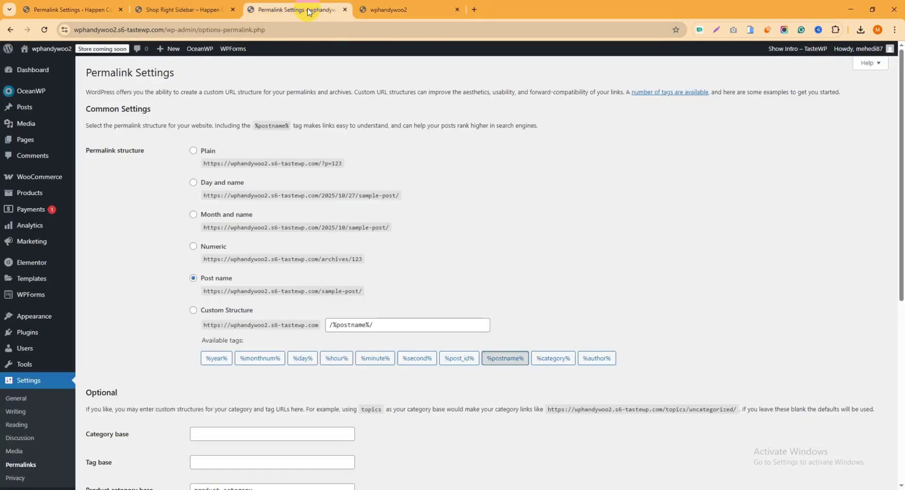
mouse_move(27, 203)
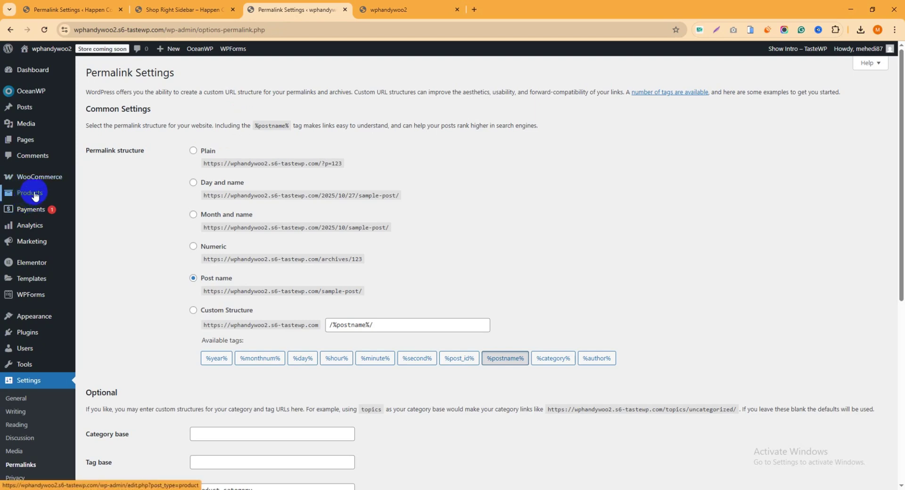
mouse_move(44, 183)
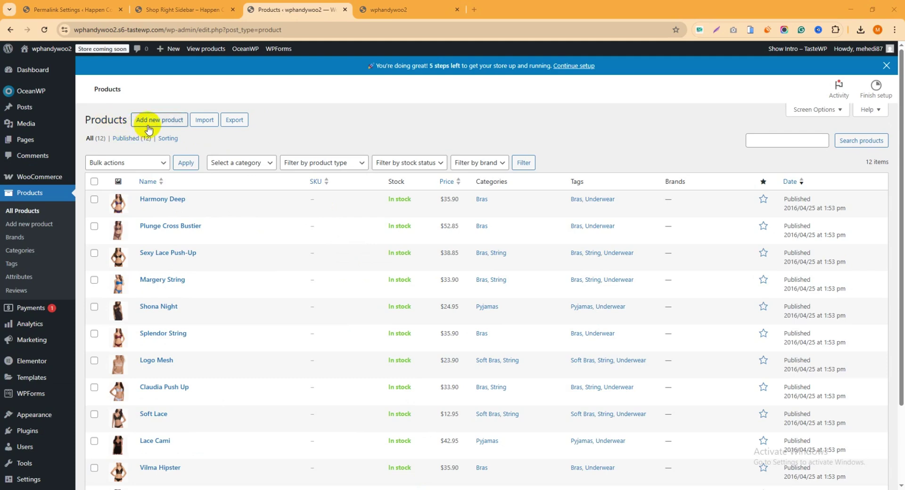
click(237, 124)
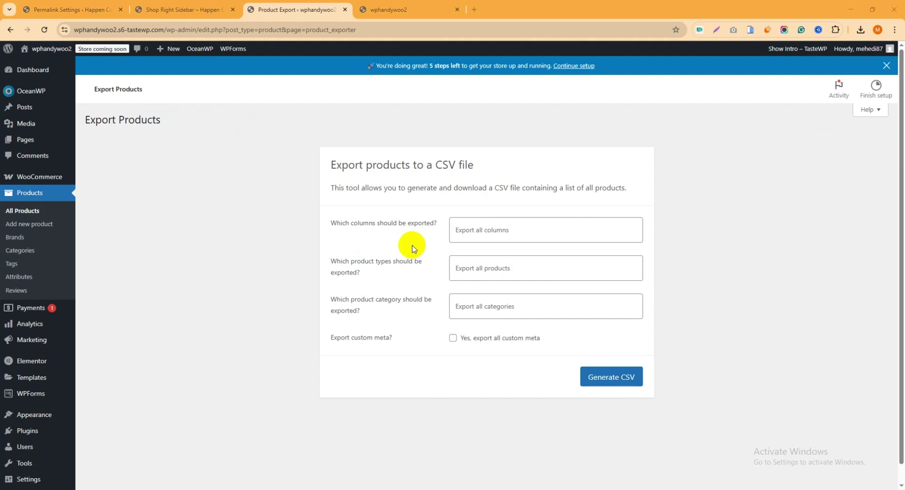
Generate a CSV export of all columns, products and categories with all custom meta included
scroll(401, 278, down, 1)
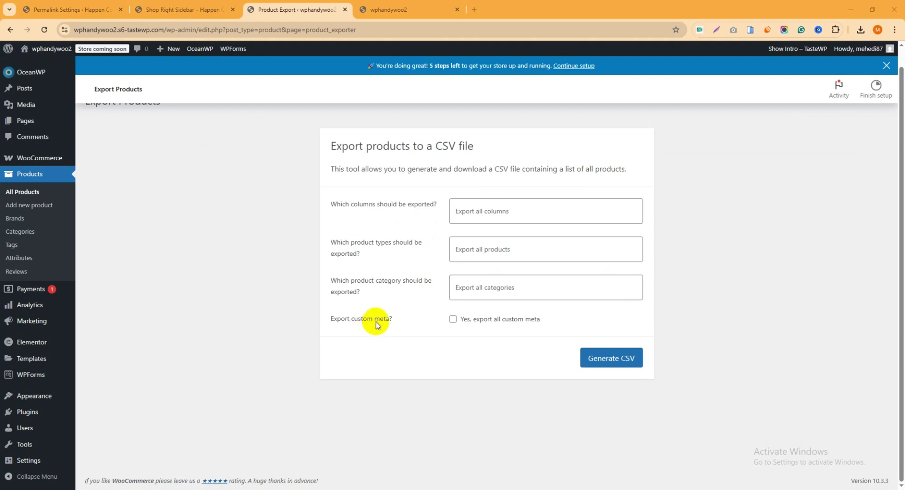
click(452, 319)
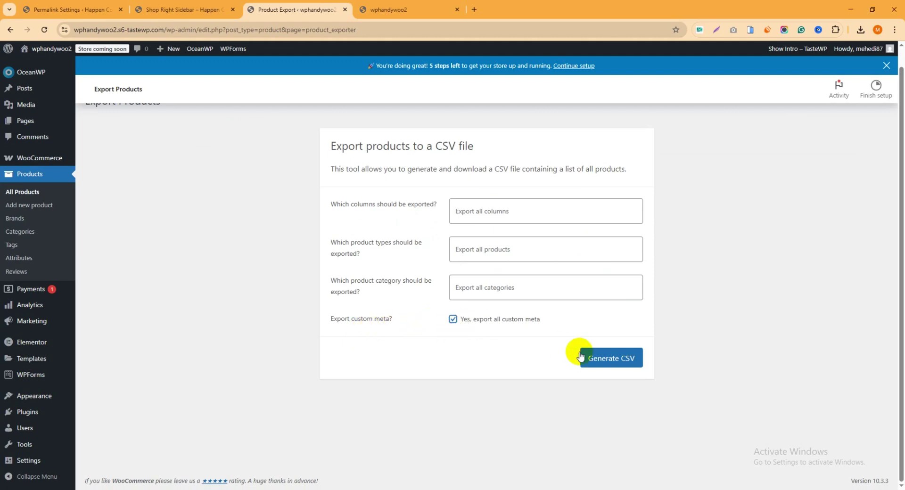
click(609, 362)
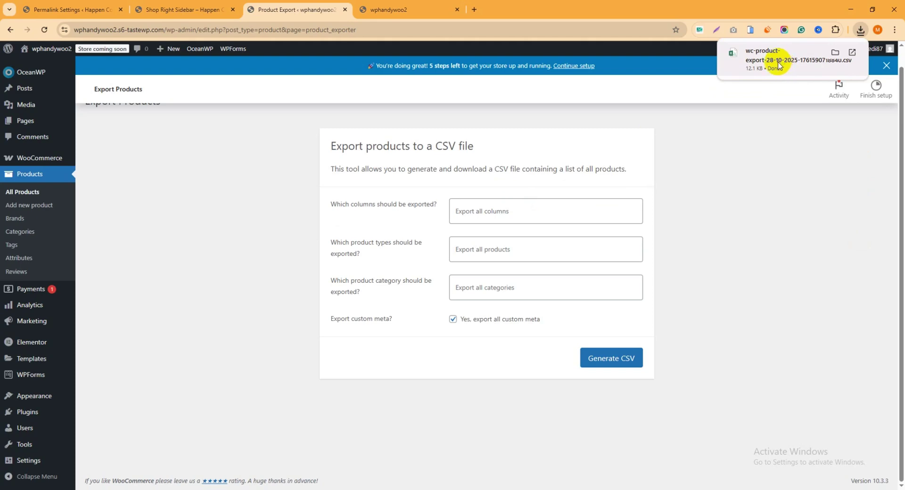
Switch to the Happen Cobweb admin and open its page of all WooCommerce products
click(190, 11)
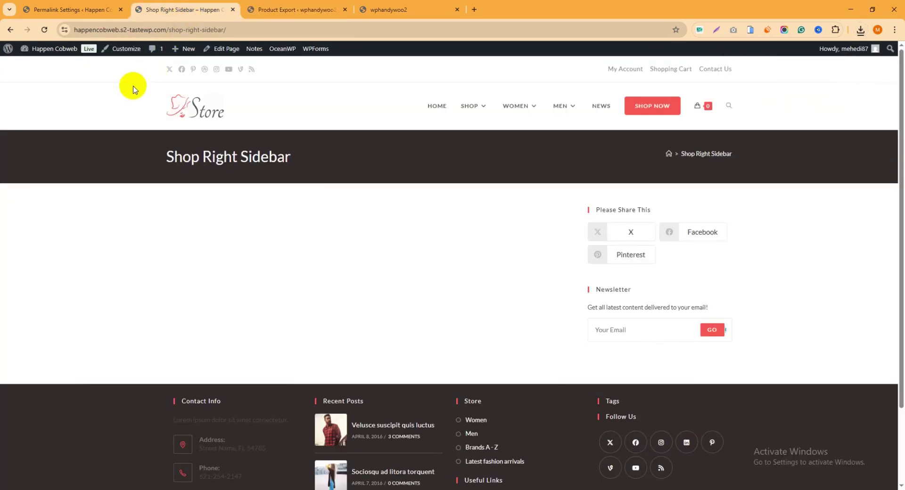
click(83, 10)
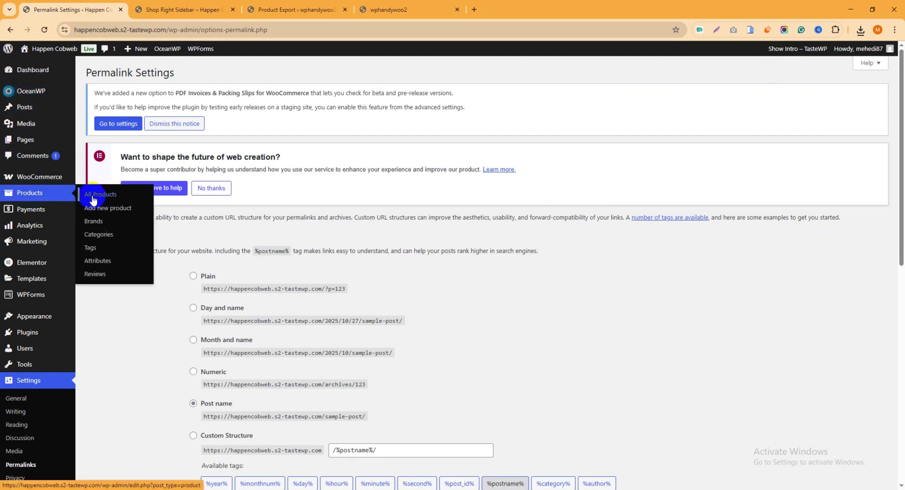
click(109, 198)
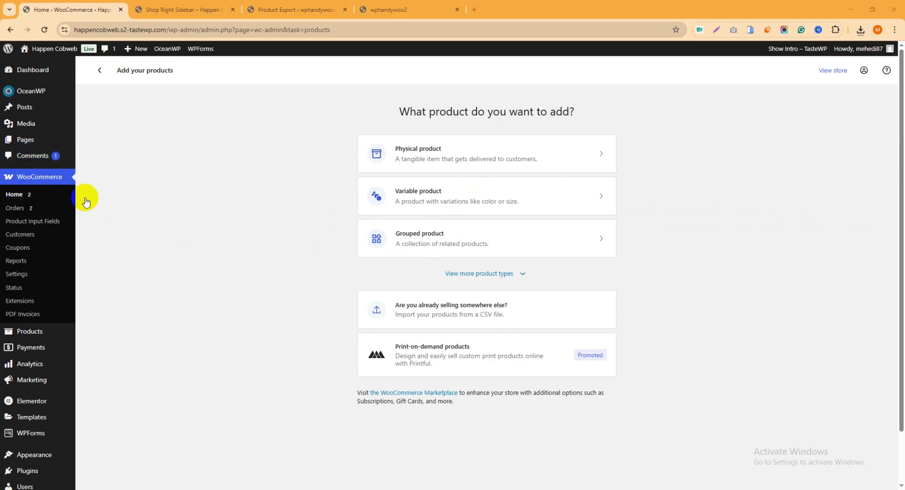
Open the WordPress Import tools in a separate tab, examine the WooCommerce products (CSV) importer entry, and close that tab
scroll(161, 251, down, 1)
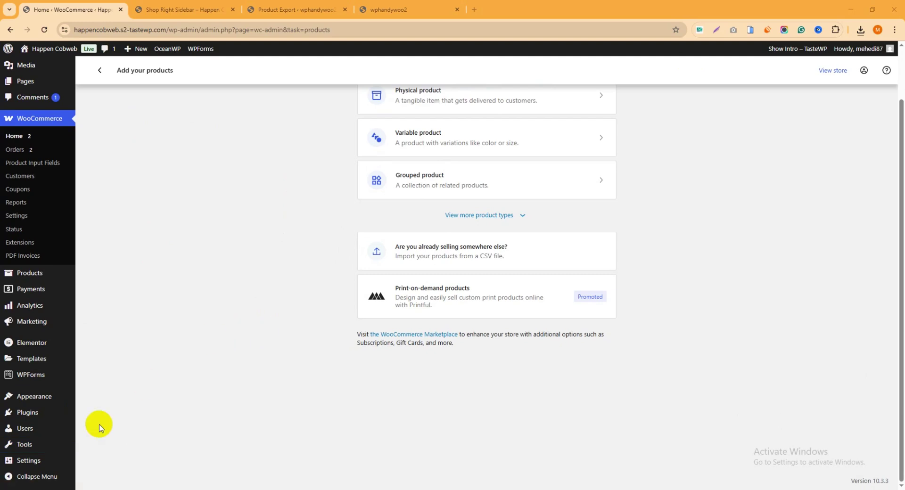
click(24, 447)
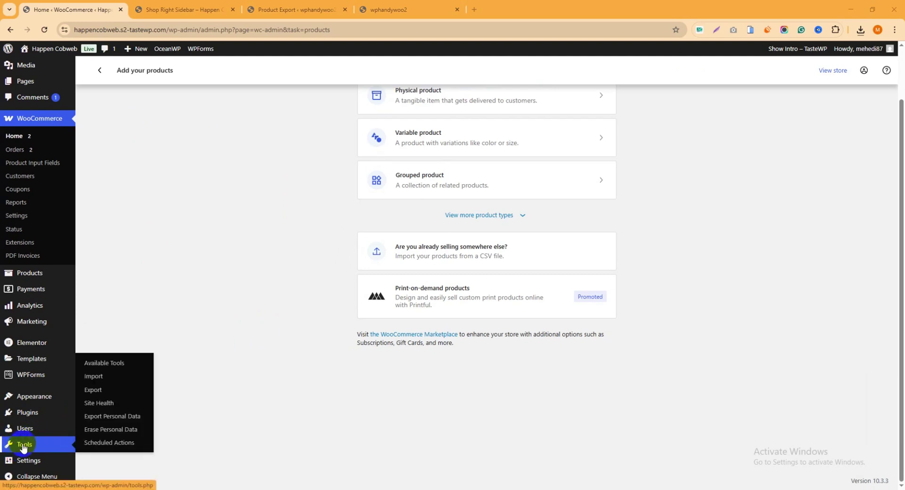
click(96, 386)
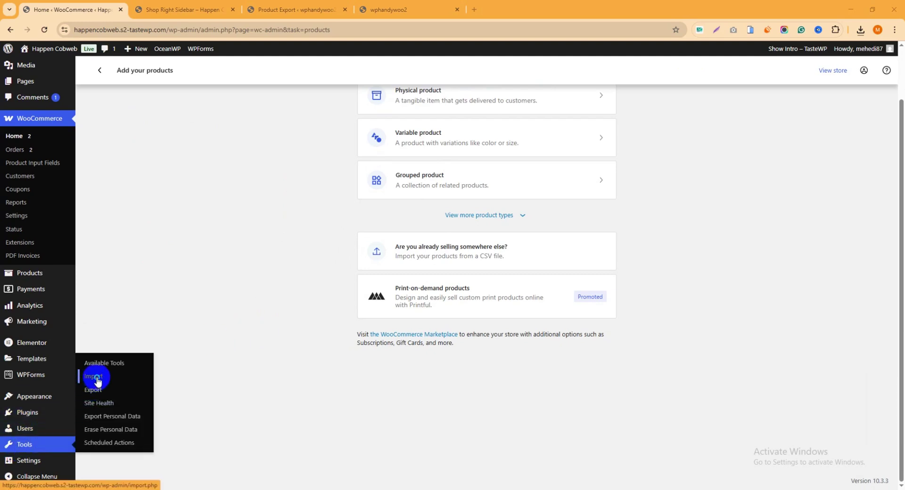
right_click(96, 380)
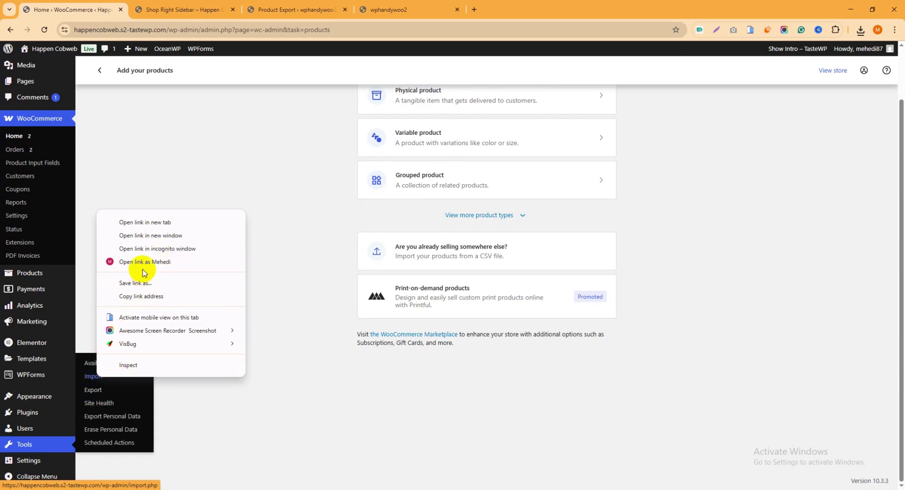
click(151, 222)
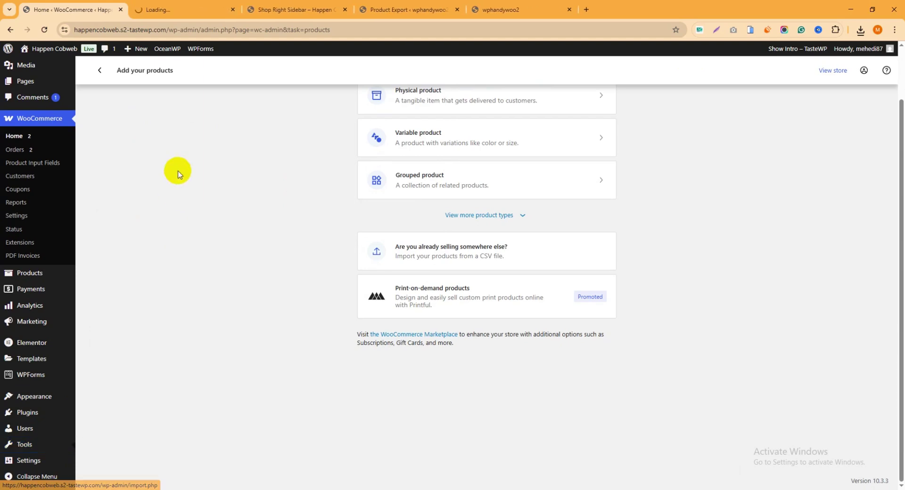
click(188, 9)
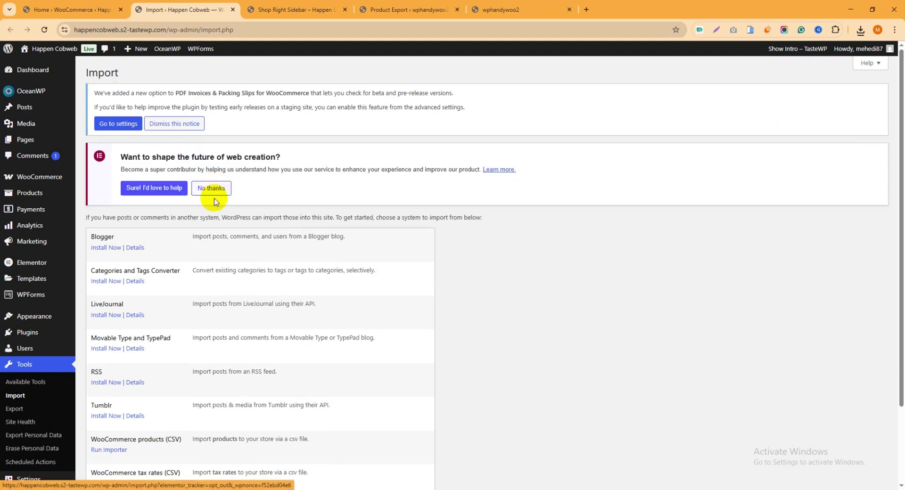
scroll(176, 360, down, 2)
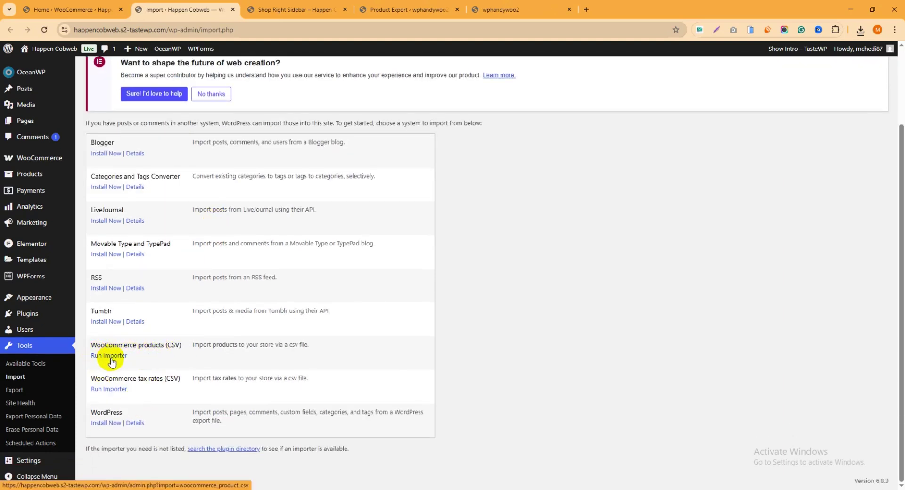
click(232, 10)
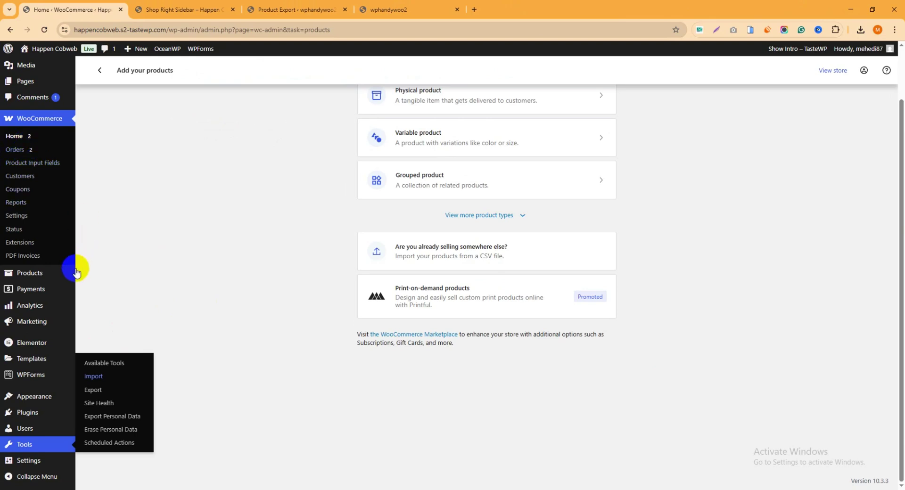
Open the CSV product importer, upload wc-product-export-28-10-2025-1761590718840.csv without updating existing products, and continue to column mapping
mouse_move(35, 275)
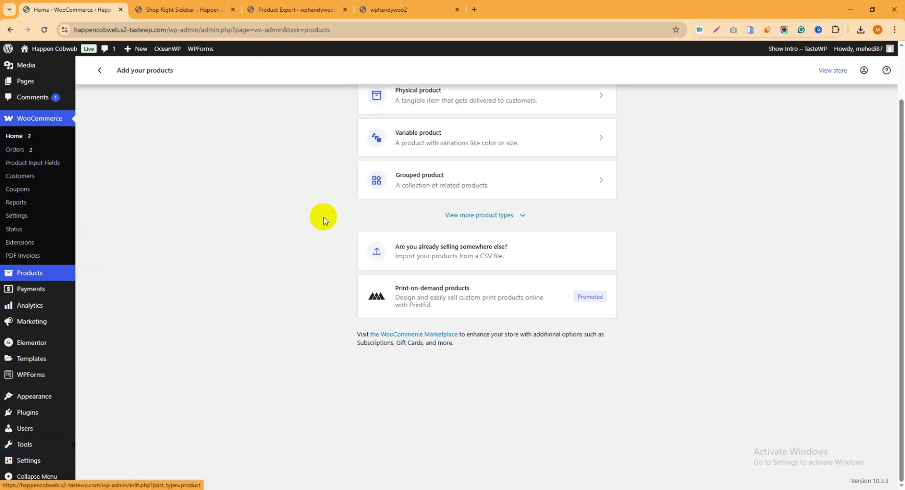
scroll(326, 213, up, 2)
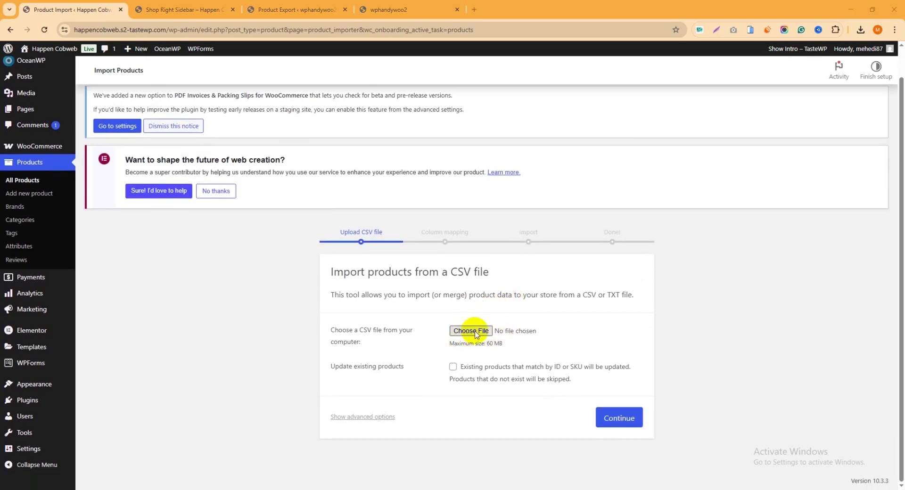
click(472, 330)
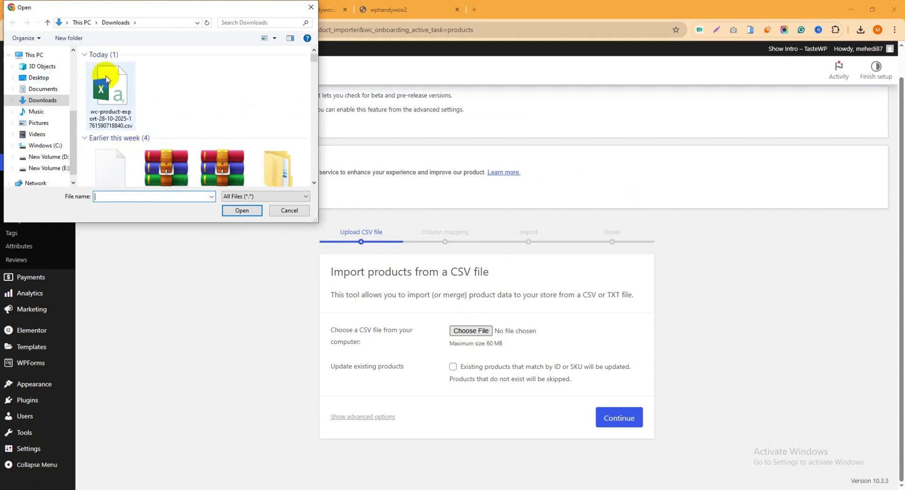
click(118, 102)
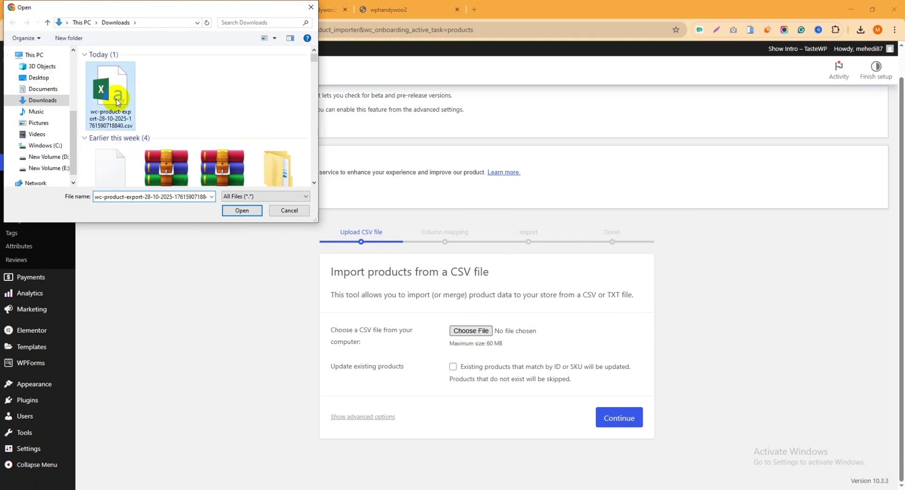
click(242, 211)
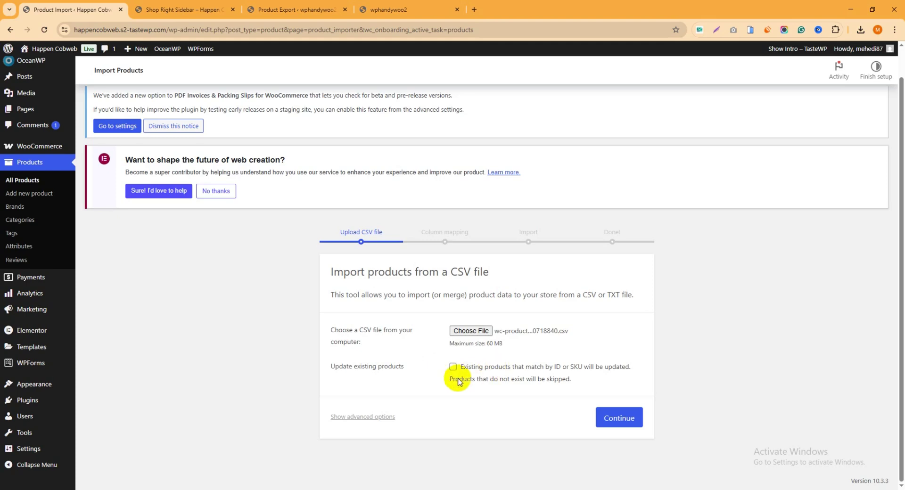
click(618, 422)
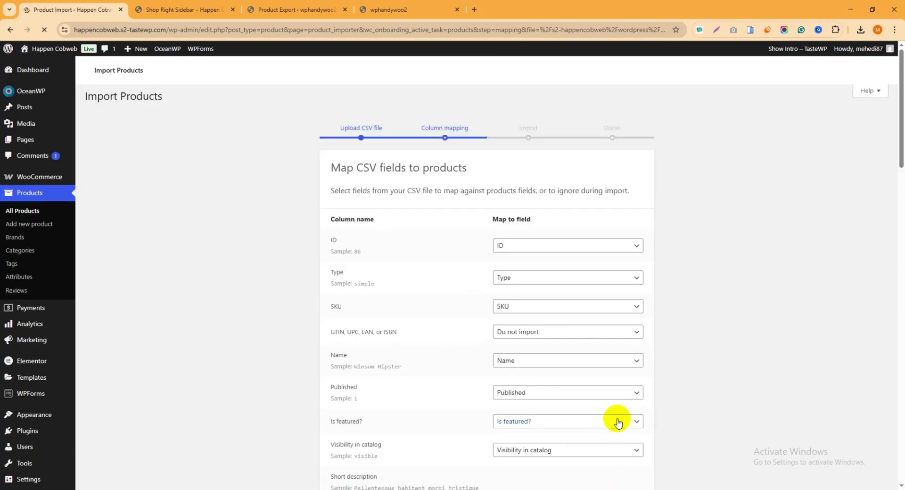
Review the CSV column mappings, including the field choices for Sale price, and run the importer with the suggested mappings
scroll(547, 311, down, 2)
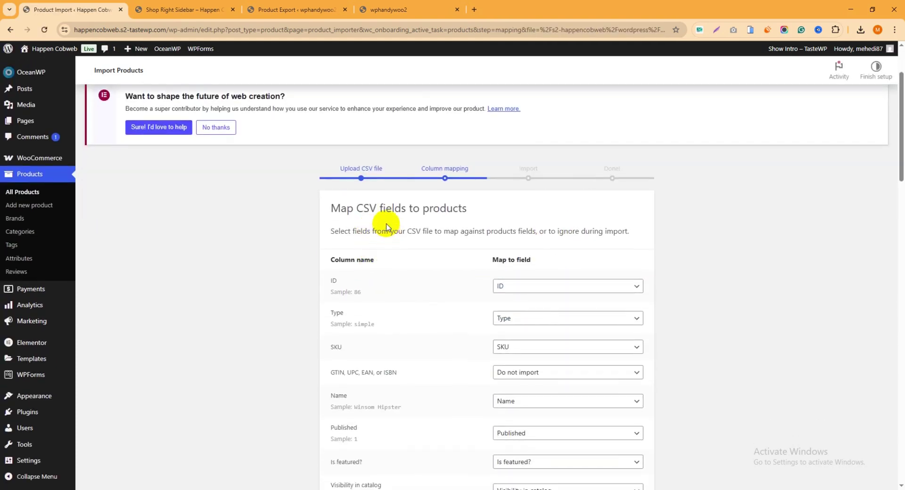
scroll(456, 214, down, 2)
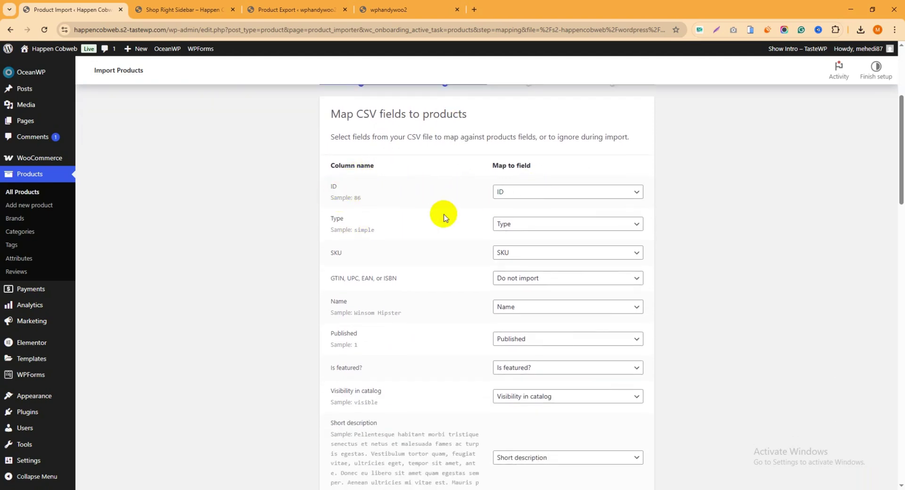
scroll(483, 208, down, 2)
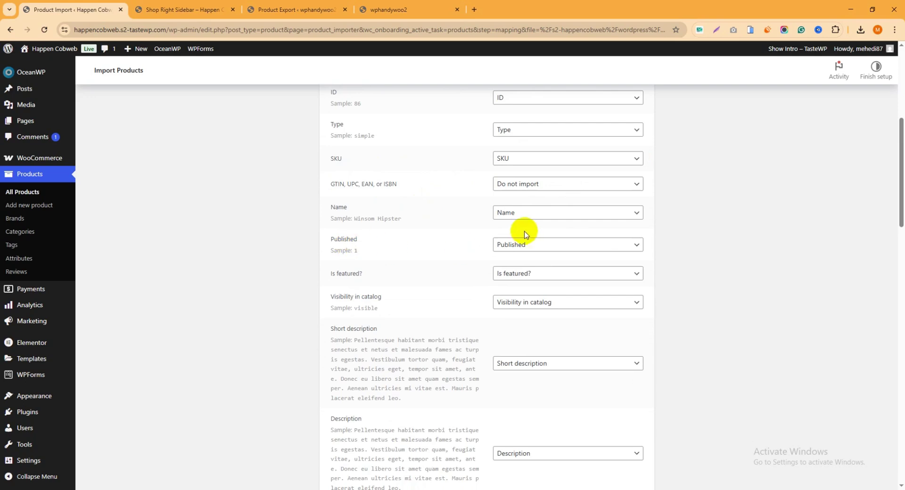
scroll(523, 234, down, 4)
scroll(526, 234, down, 10)
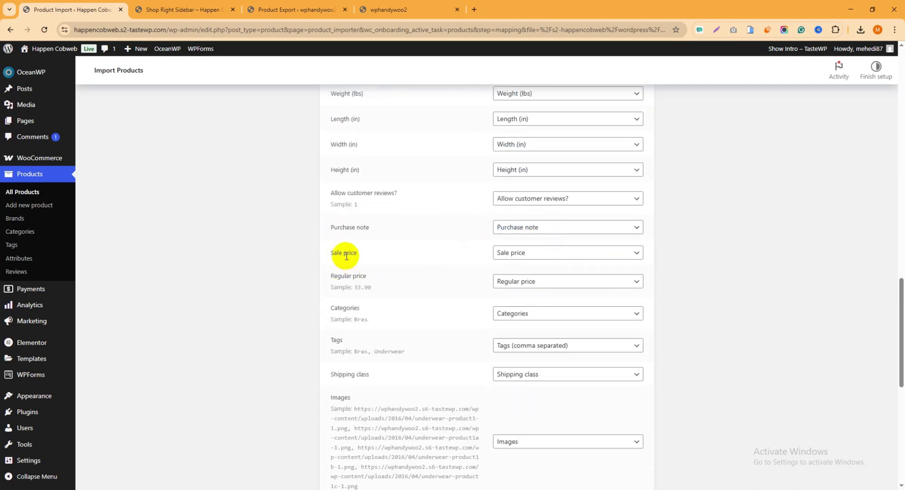
click(516, 254)
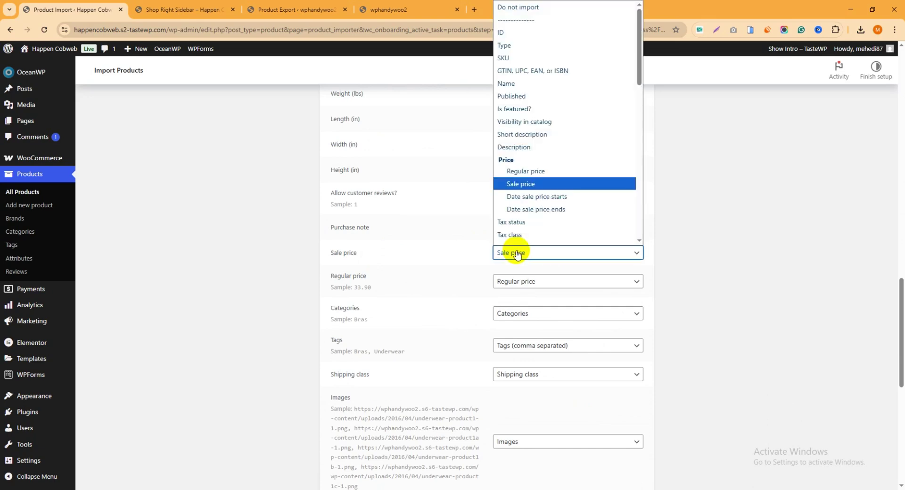
click(516, 254)
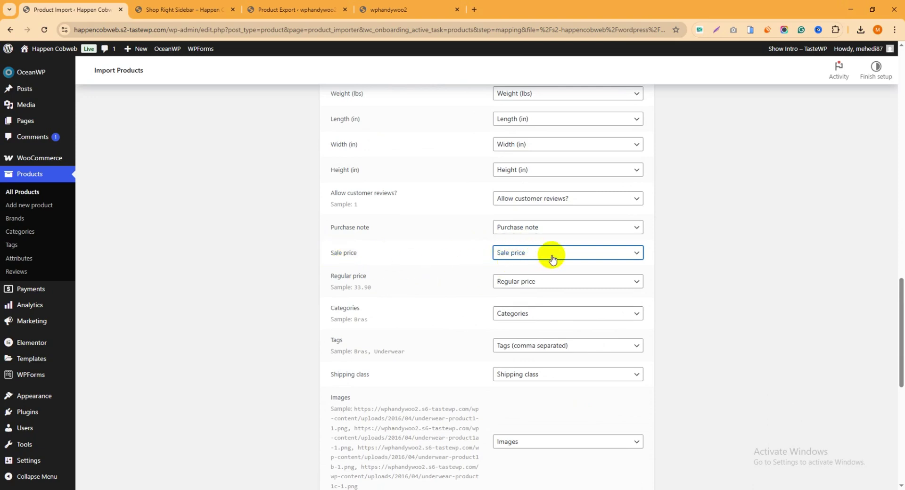
scroll(549, 256, down, 7)
scroll(563, 267, down, 2)
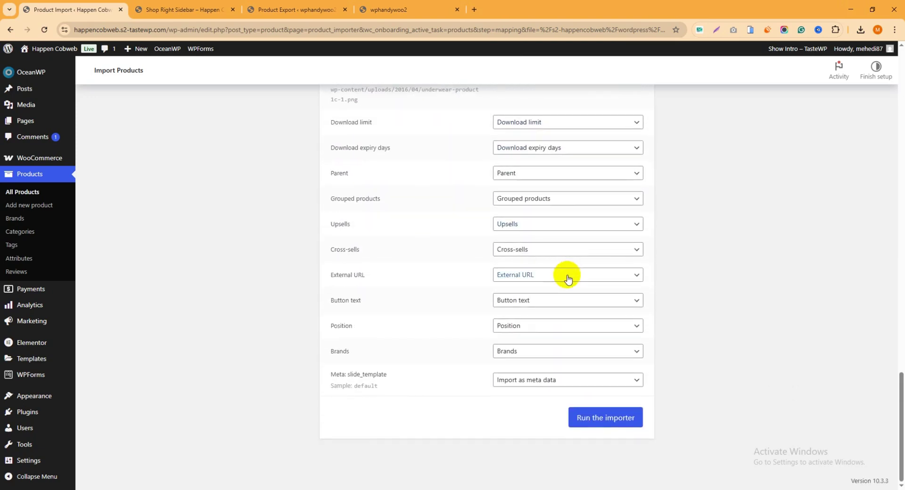
click(603, 423)
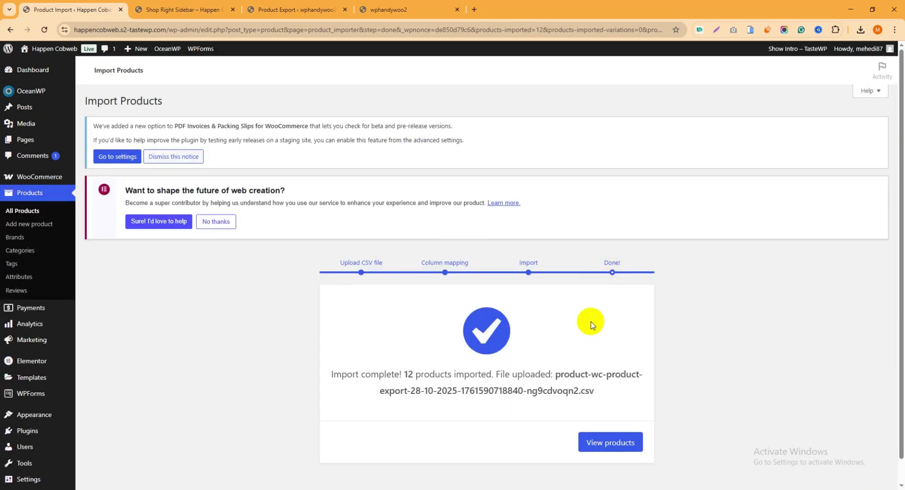
Open the store's product list from the completed import and look through the imported products
scroll(592, 326, down, 2)
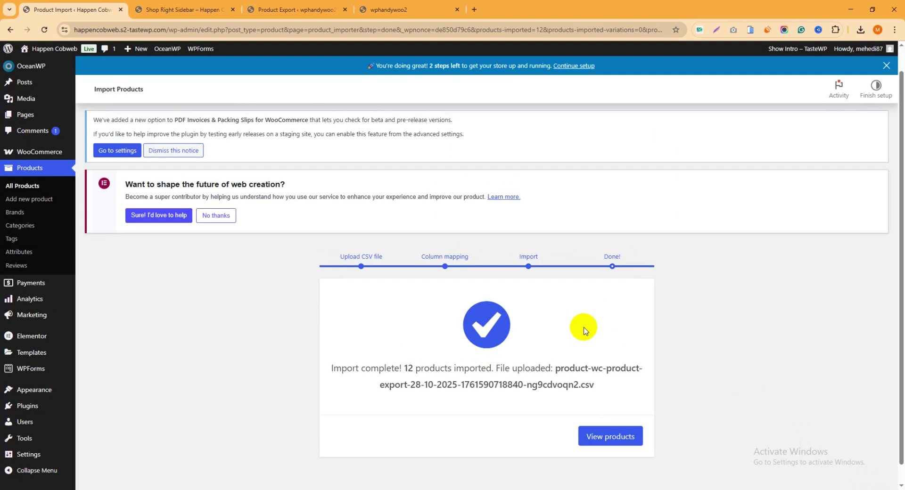
scroll(621, 380, down, 1)
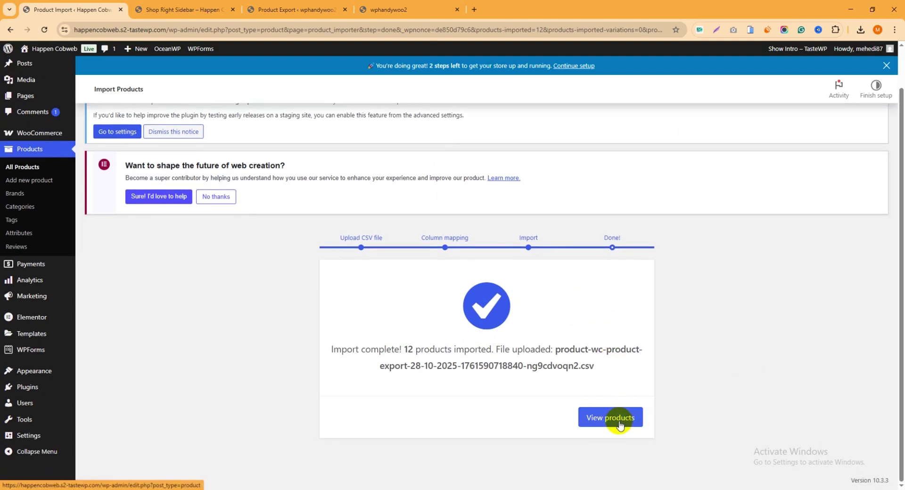
click(30, 170)
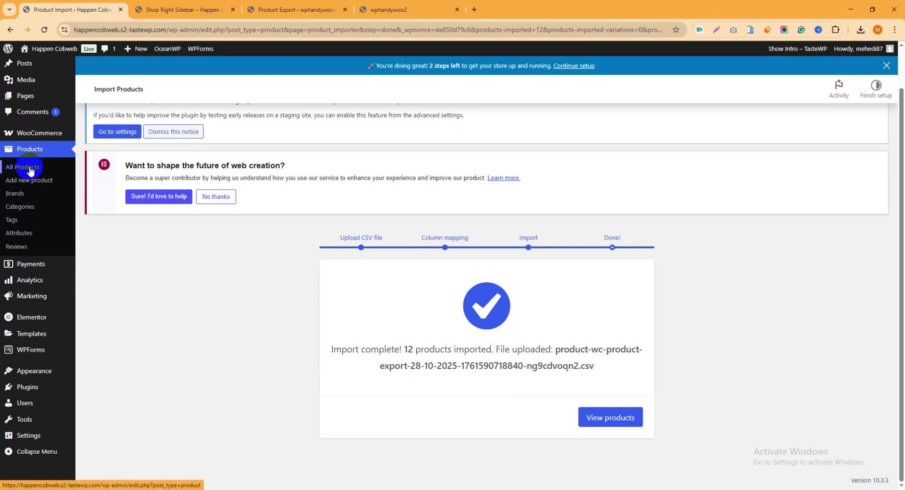
click(609, 421)
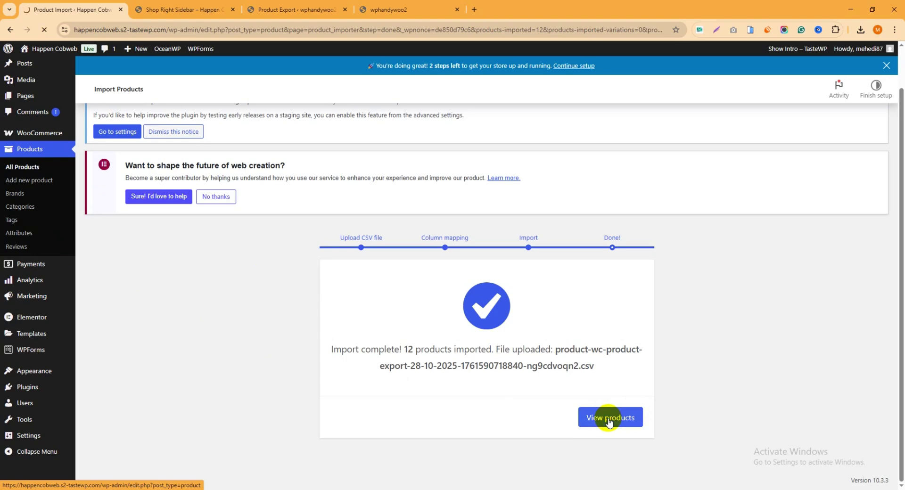
scroll(273, 276, down, 3)
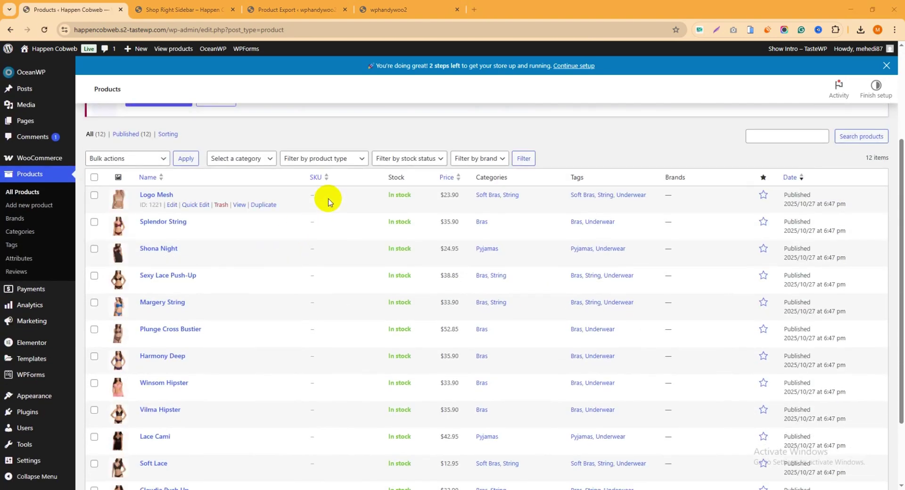
scroll(298, 236, down, 3)
scroll(296, 250, up, 8)
Switch to the Happen Cobweb storefront's Shop Right Sidebar page, reload it, and examine how the imported products are displayed
click(201, 6)
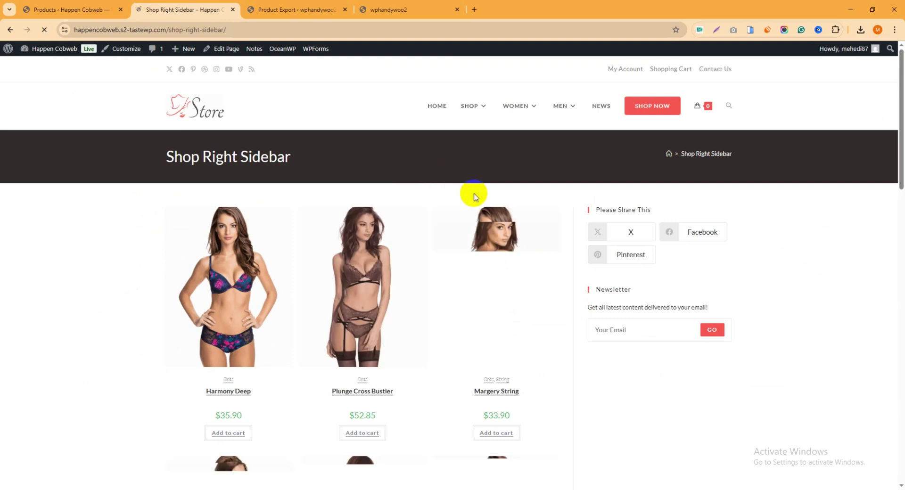
scroll(420, 236, down, 12)
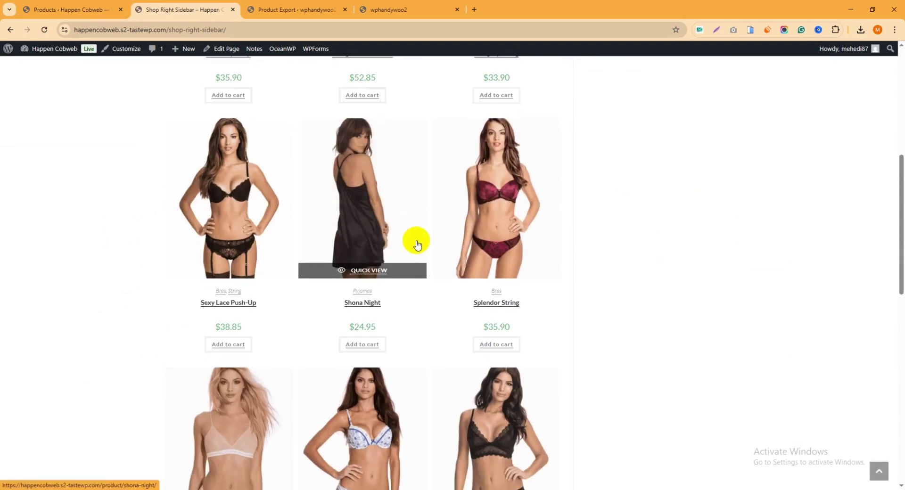
scroll(416, 257, down, 5)
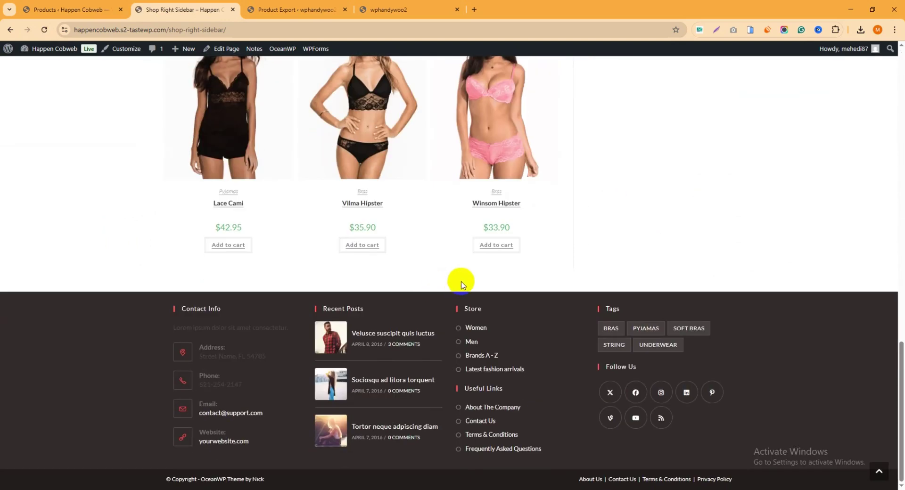
scroll(592, 222, up, 4)
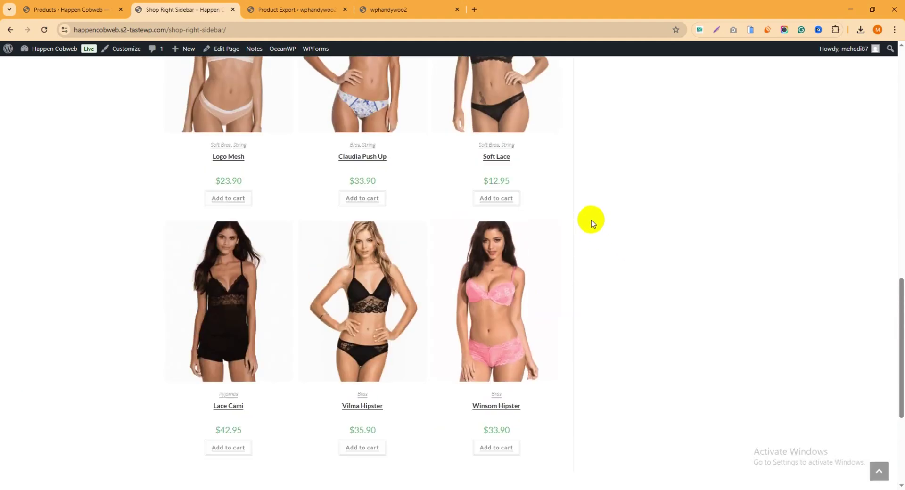
mouse_move(562, 228)
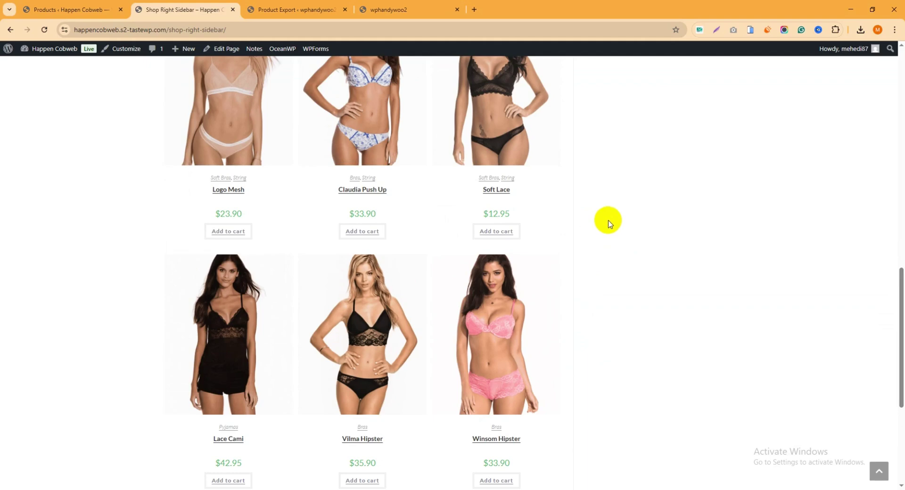
scroll(608, 224, up, 9)
scroll(607, 223, up, 4)
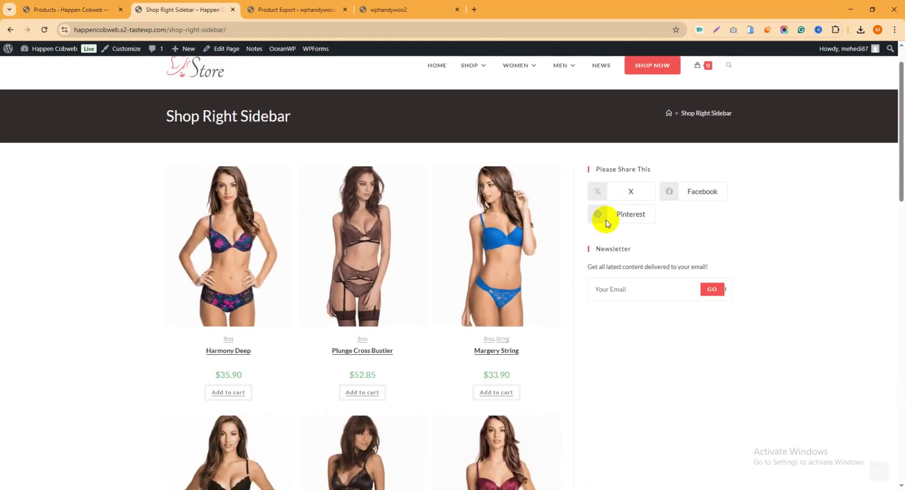